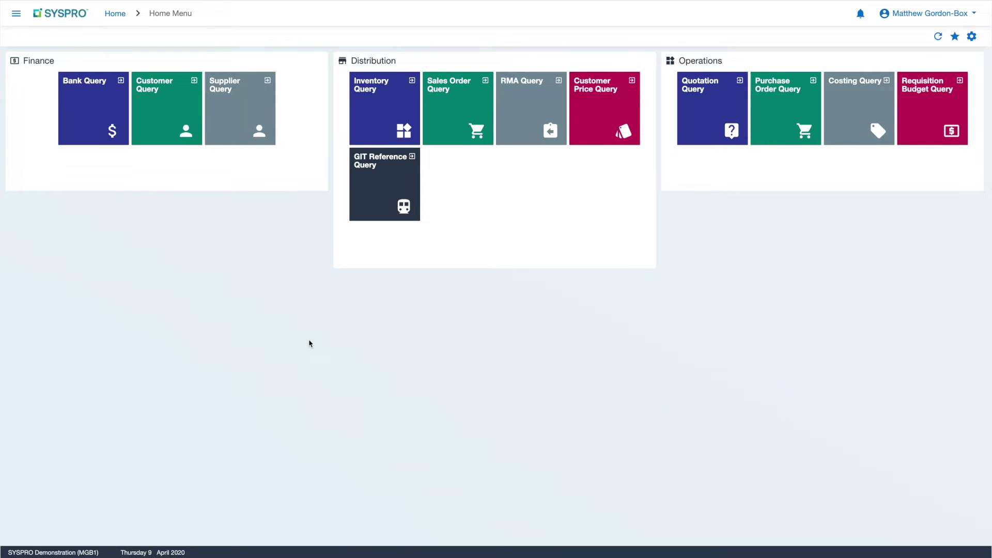
Open Setup Options from Administration > General Setup
click(16, 13)
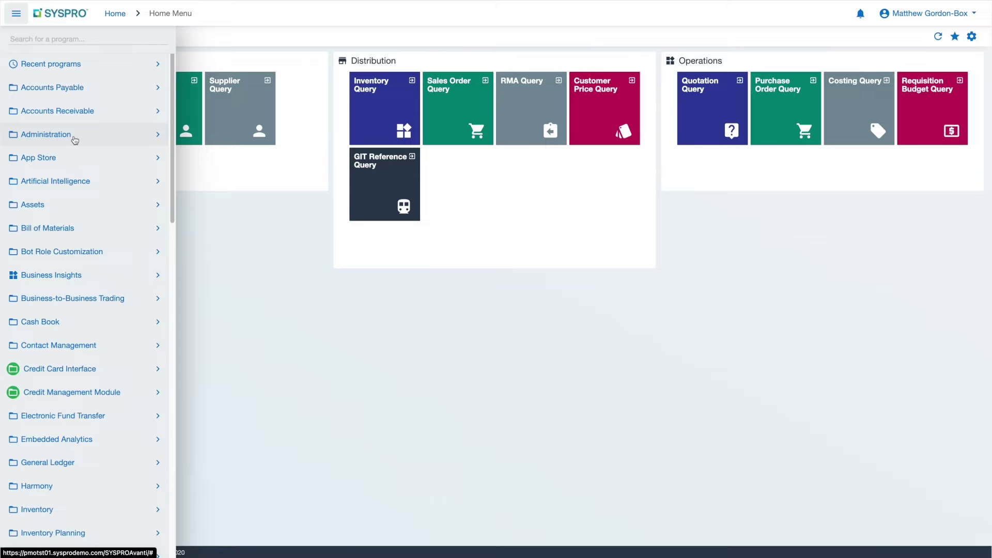
click(75, 136)
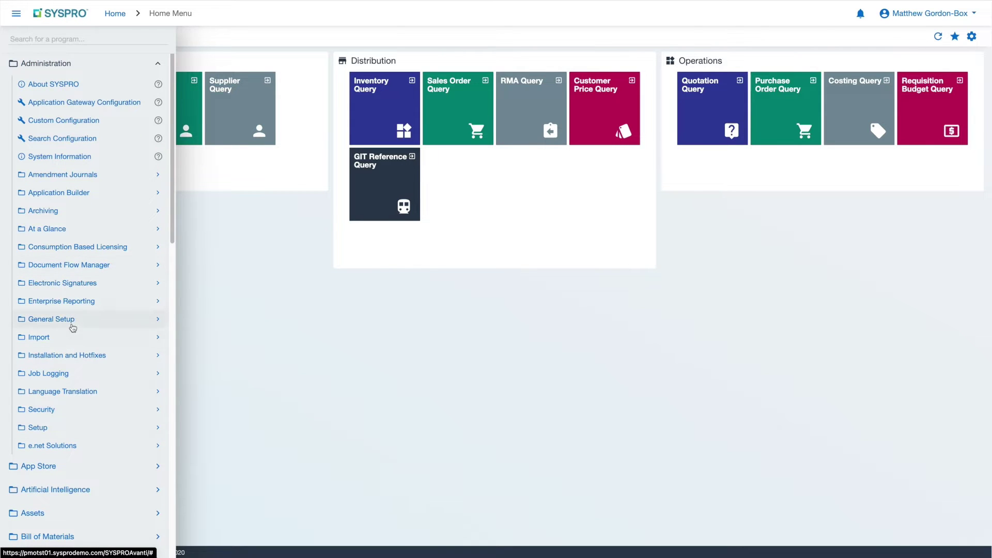
click(73, 325)
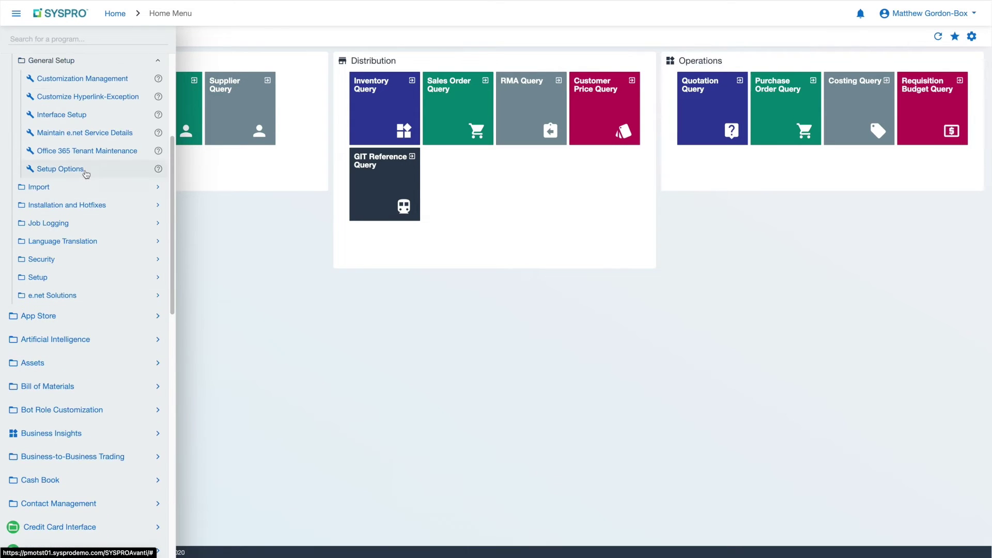
click(86, 174)
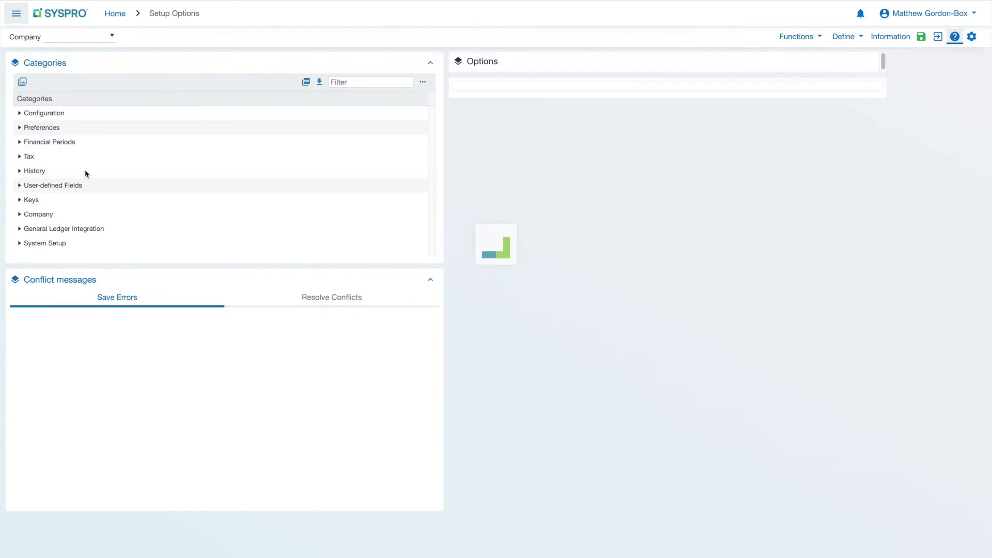
Show the Configuration > Distribution > Inventory options, with marshalling and multiple bins enabled
click(19, 128)
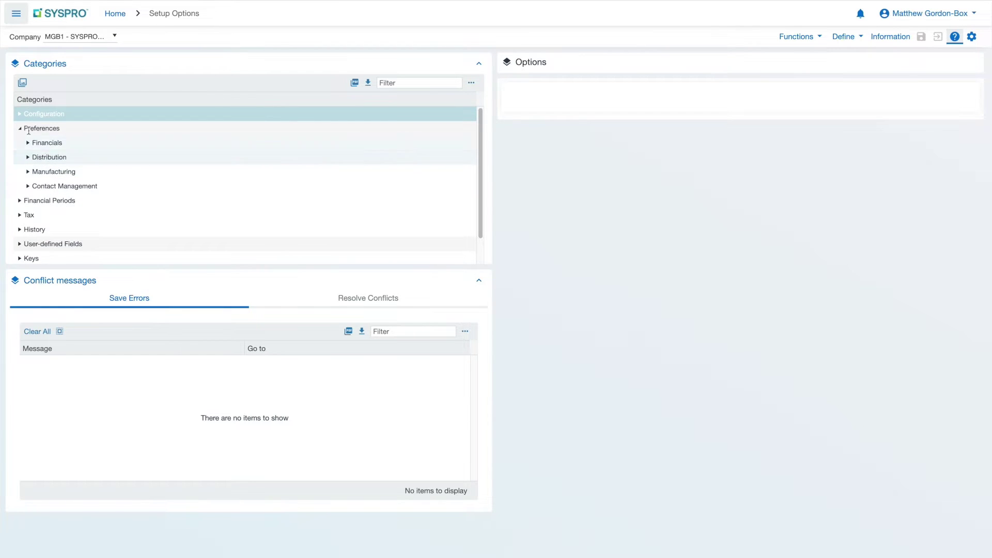
click(20, 114)
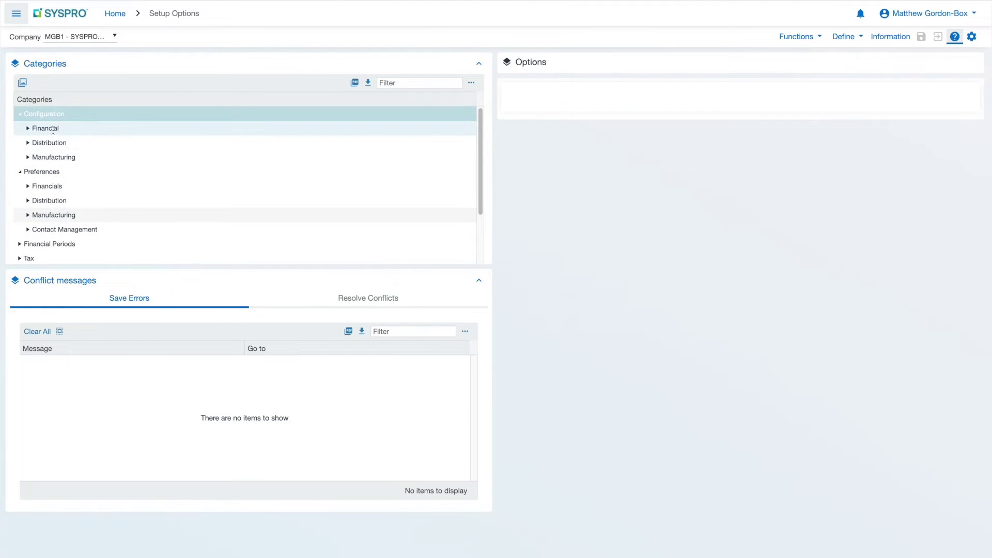
click(28, 143)
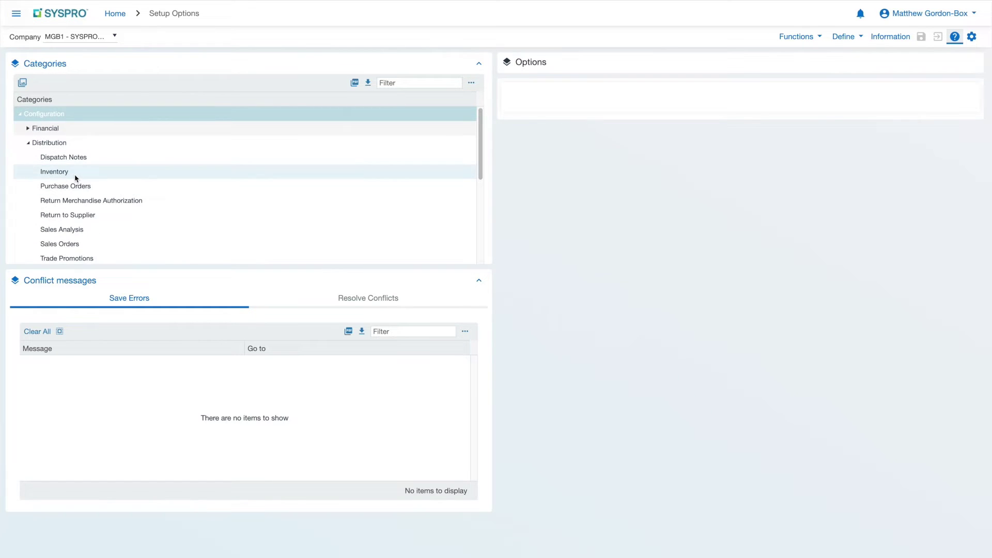
click(75, 176)
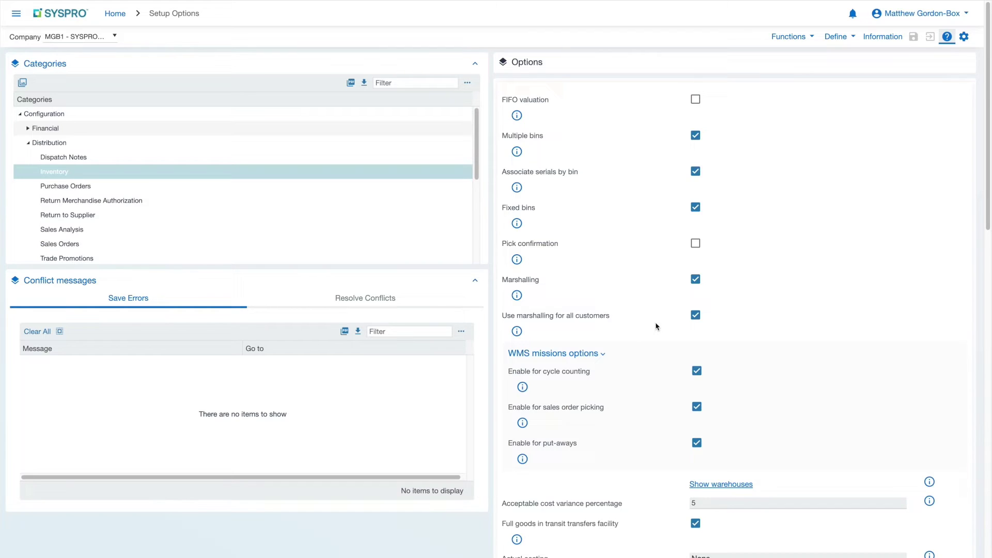
Open warehouse FG's maintenance details and review its WMS control settings
click(721, 487)
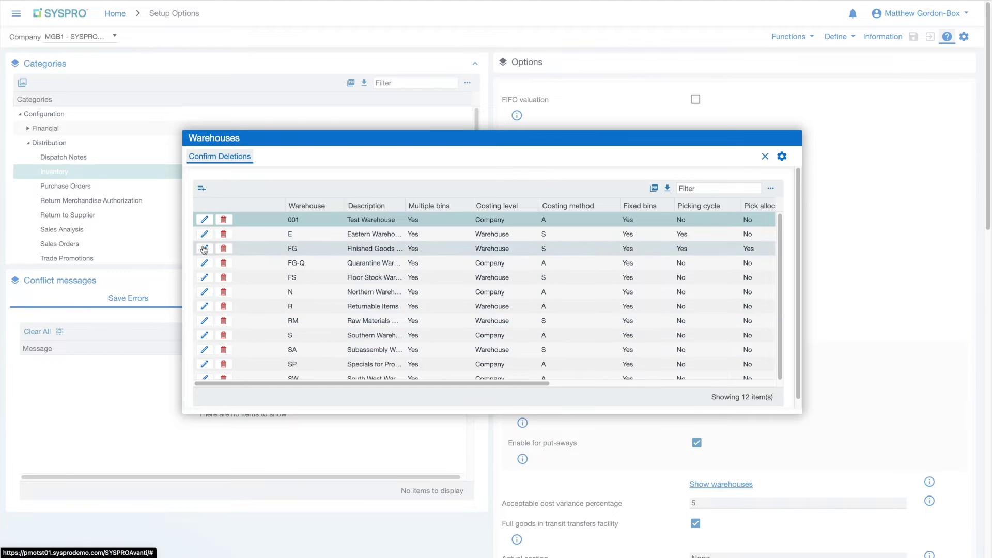
click(205, 249)
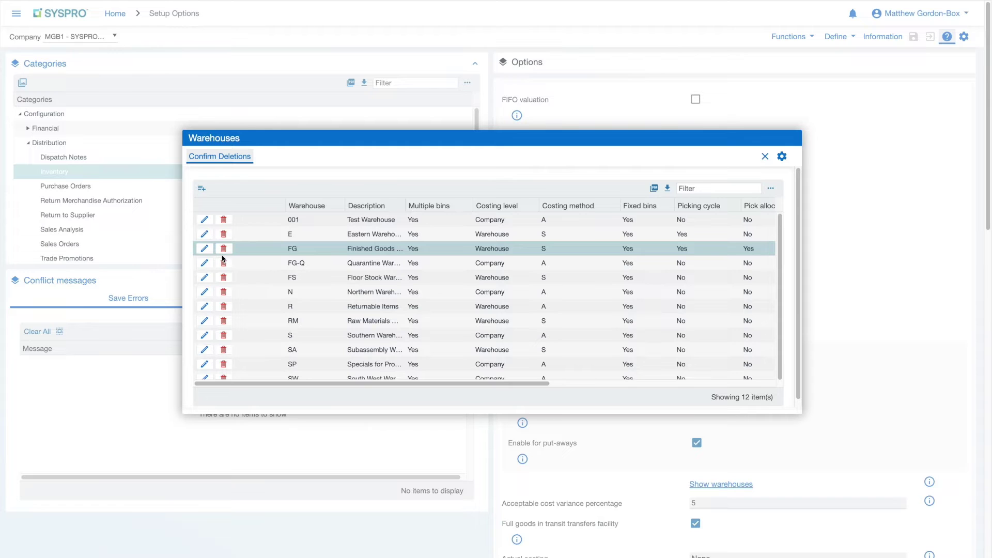
click(223, 256)
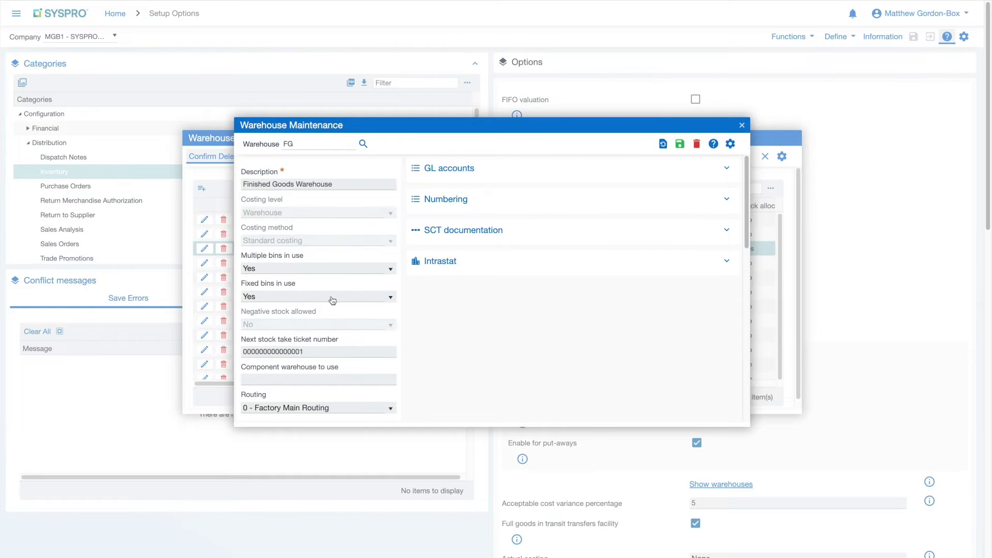
scroll(331, 267, down, 3)
scroll(332, 267, down, 1)
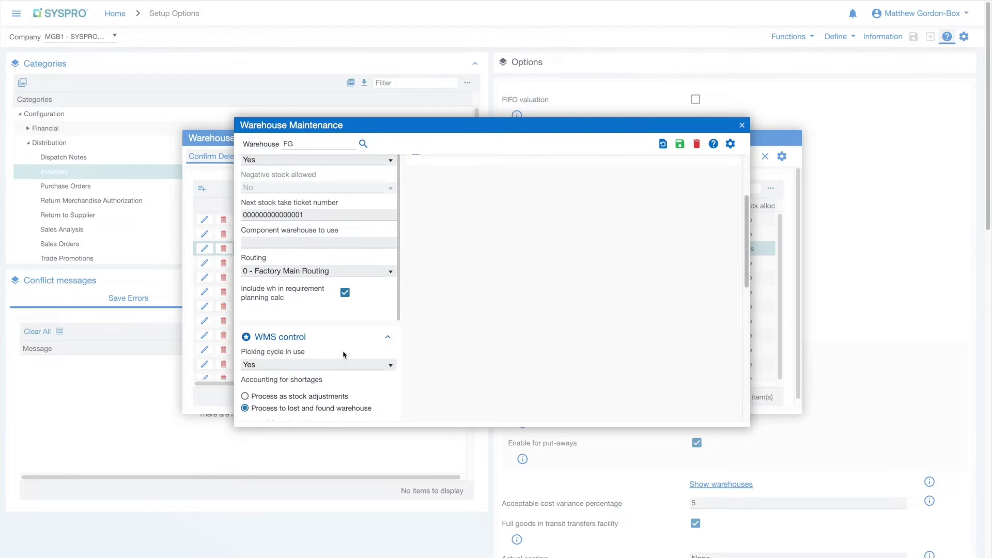
scroll(323, 331, down, 2)
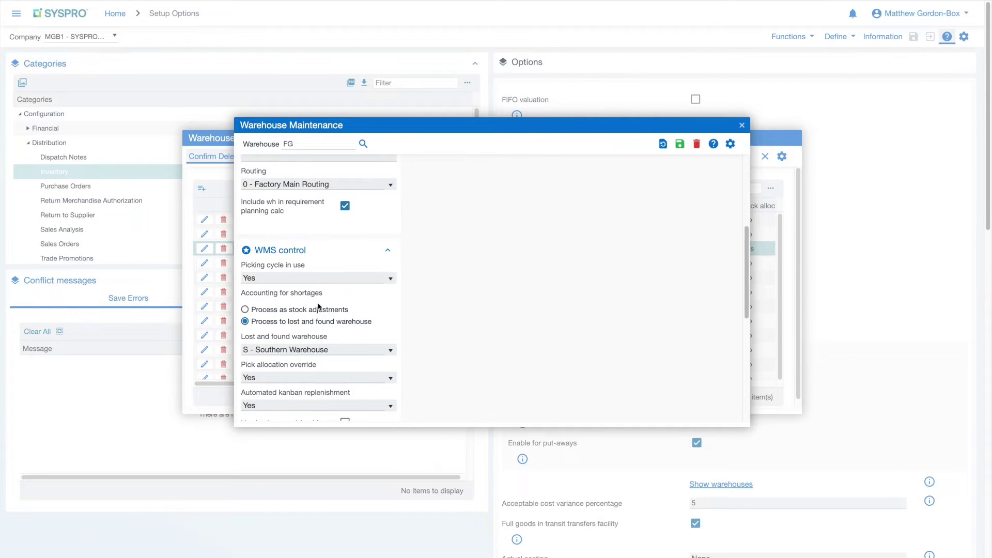
scroll(319, 308, down, 3)
scroll(321, 306, down, 3)
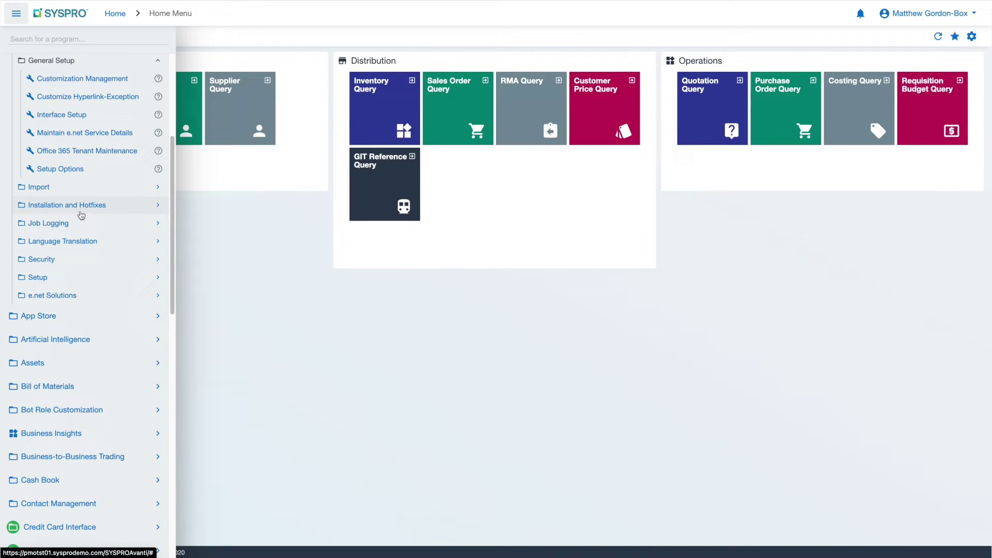
Open Warehouse Areas from Warehouse Management > Setup
scroll(78, 209, down, 10)
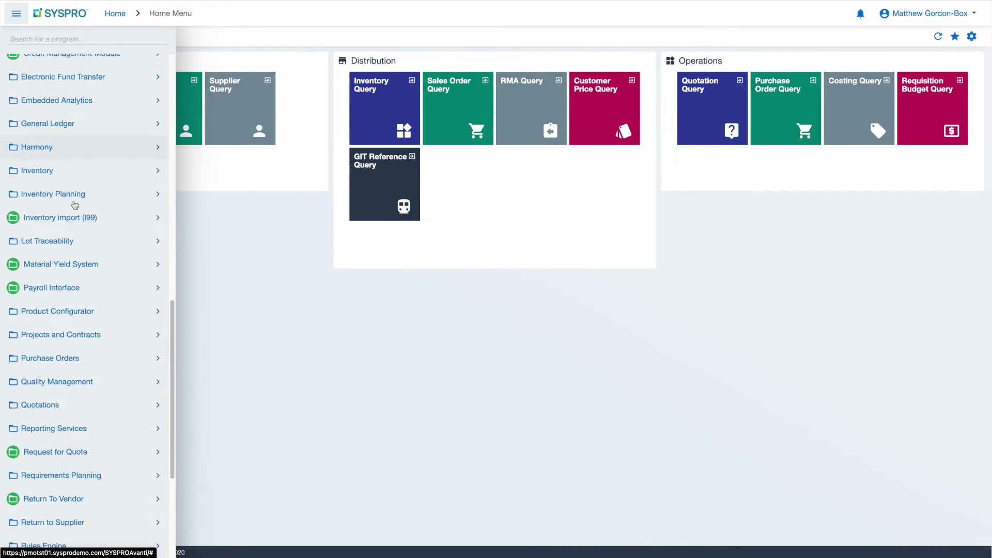
scroll(75, 205, down, 6)
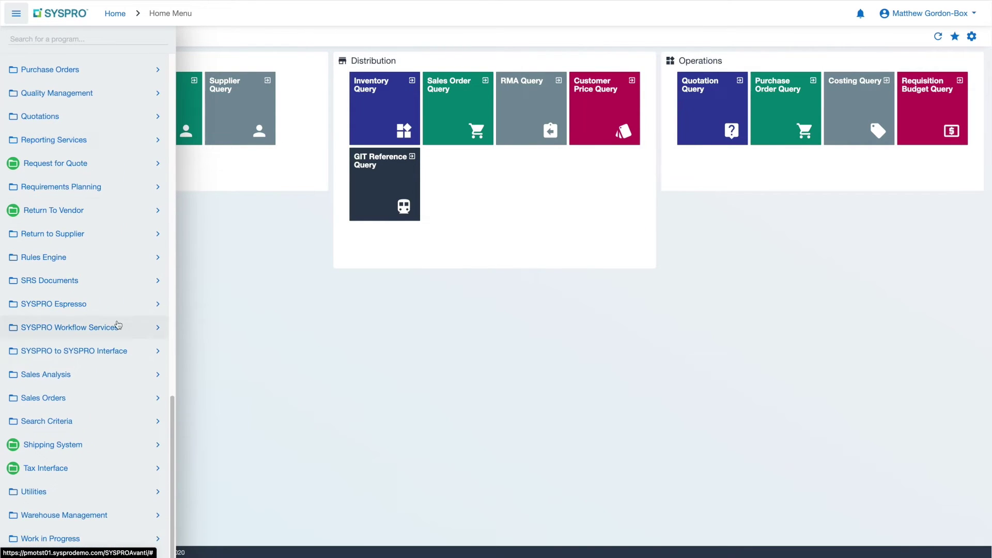
click(95, 515)
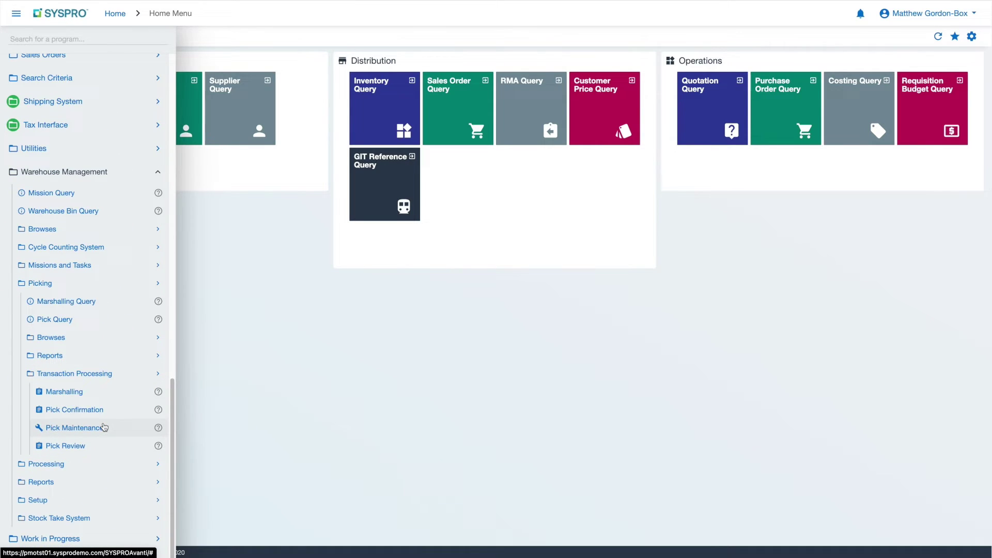
click(72, 500)
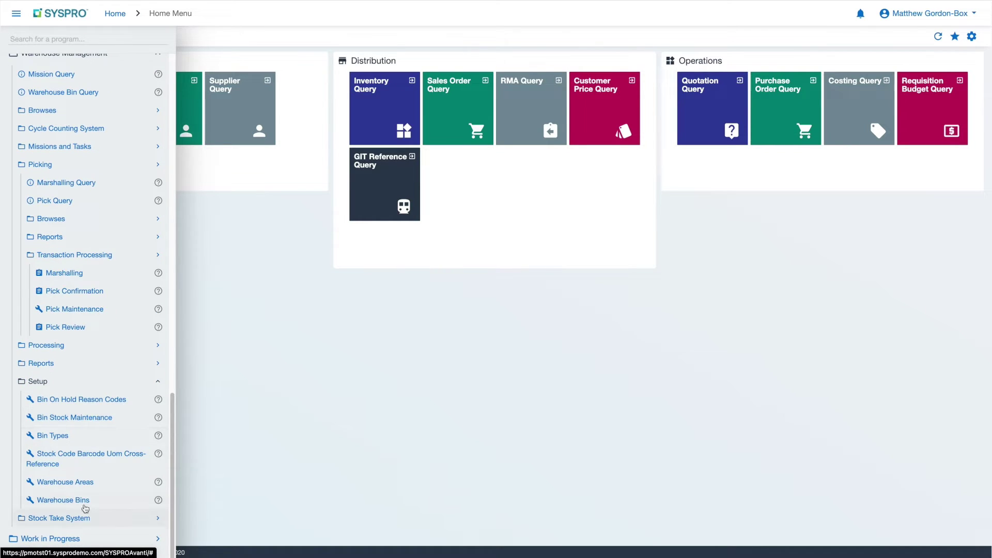
click(85, 483)
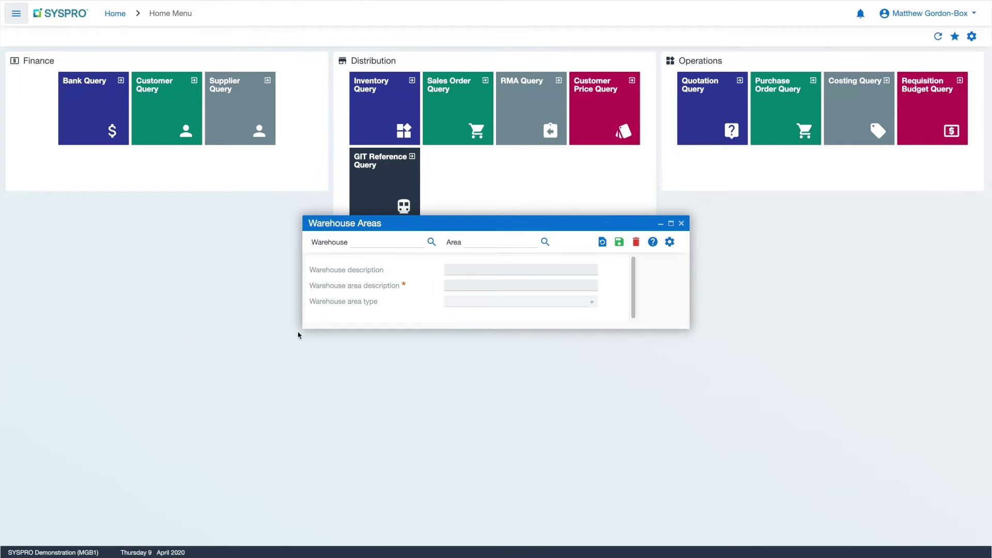
Confirm warehouse FG's Marshalling area is type M – Marshalling, then close the window
text(FG)
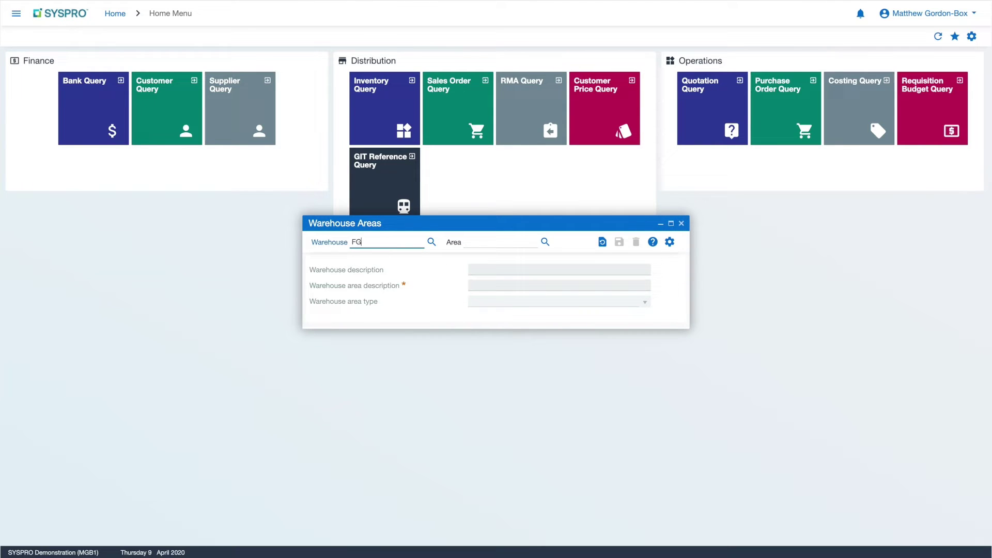
key(Tab)
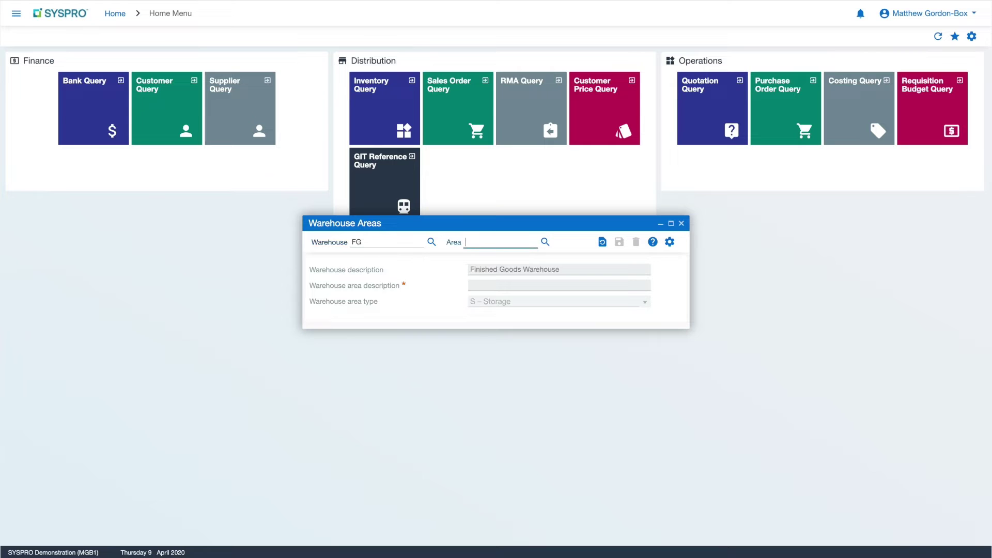
text(Ma)
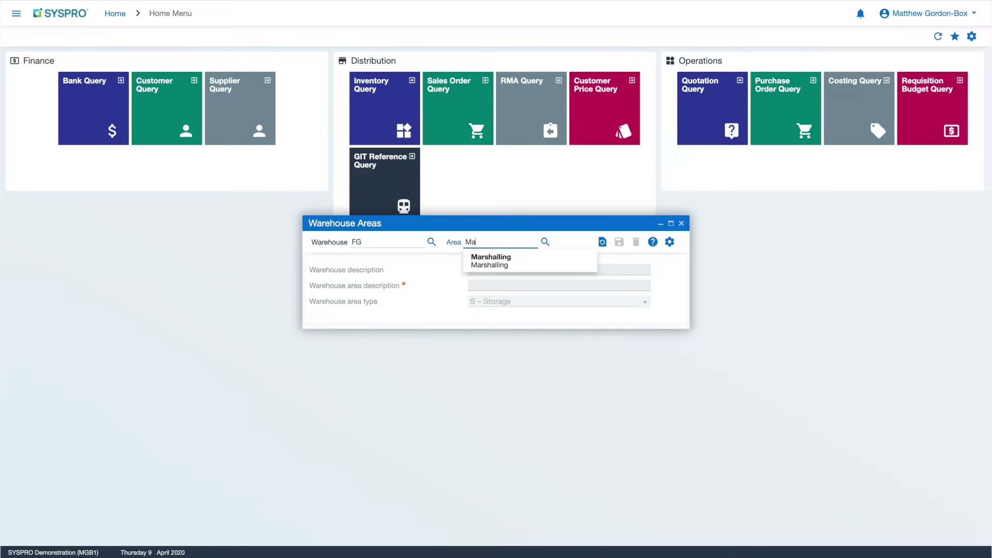
click(513, 264)
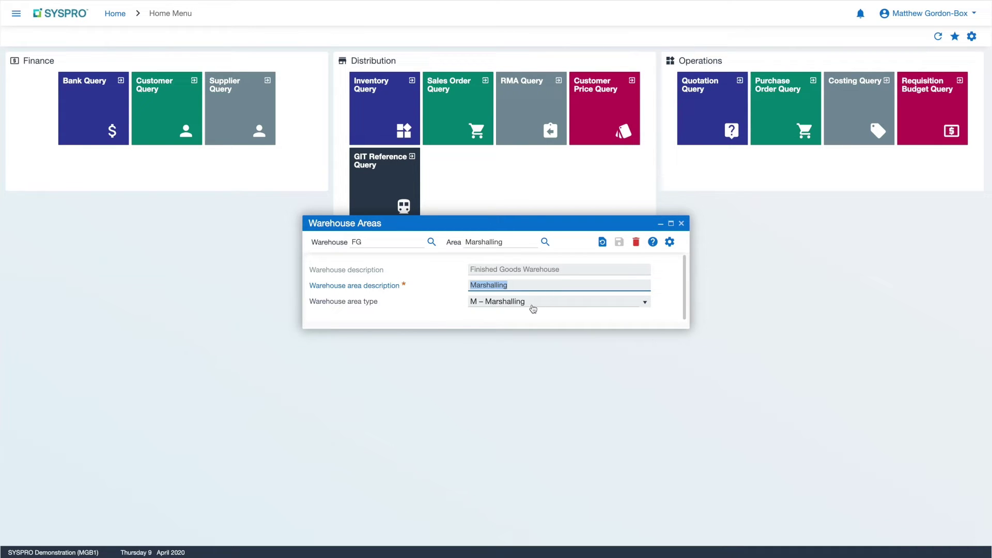
click(681, 224)
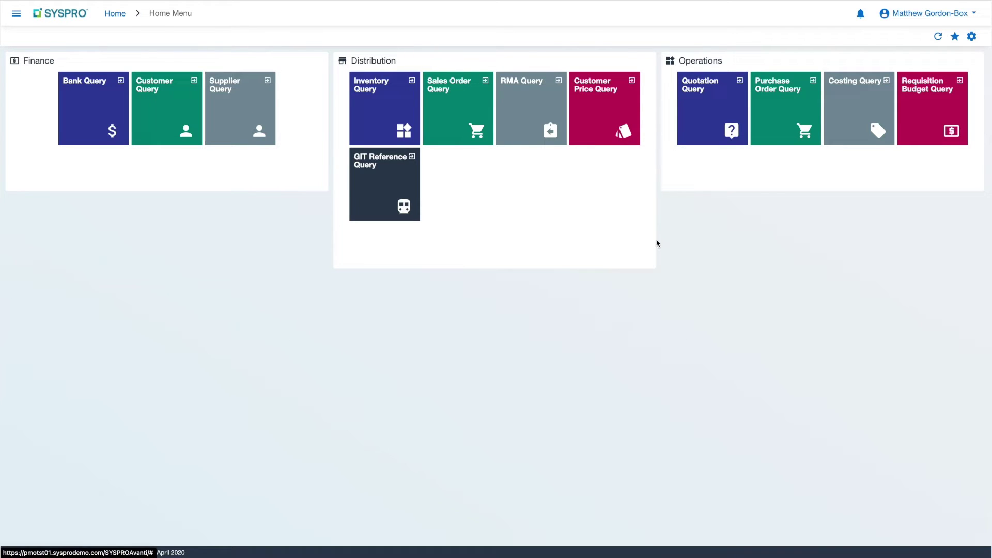
Open Warehouse Bins and load bin FG-MAR-01 in warehouse FG
click(15, 17)
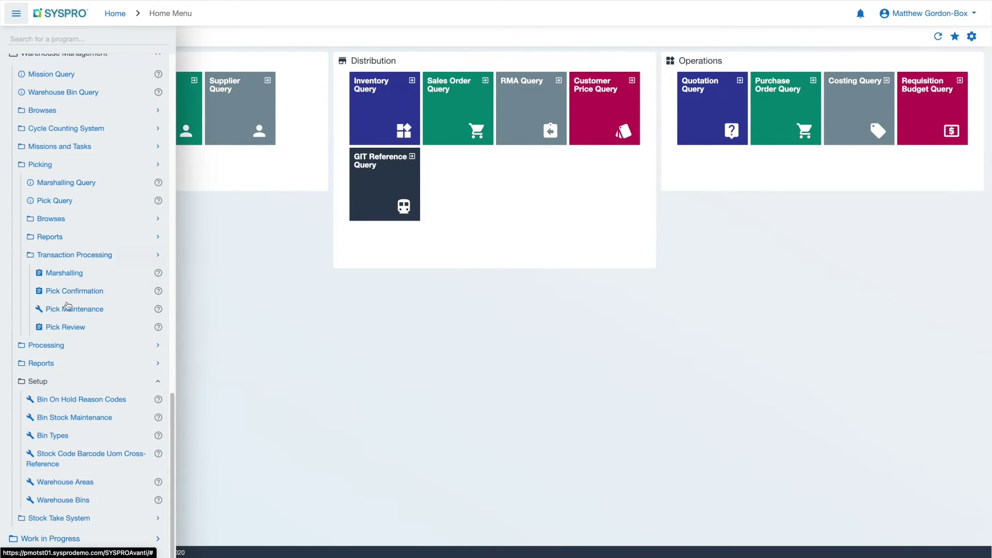
click(93, 499)
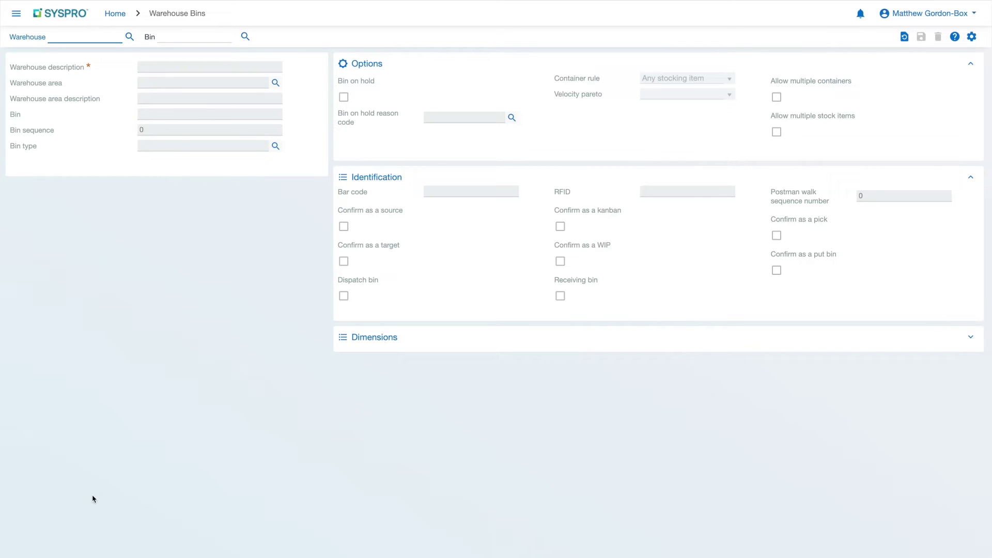
text(G)
key(Tab)
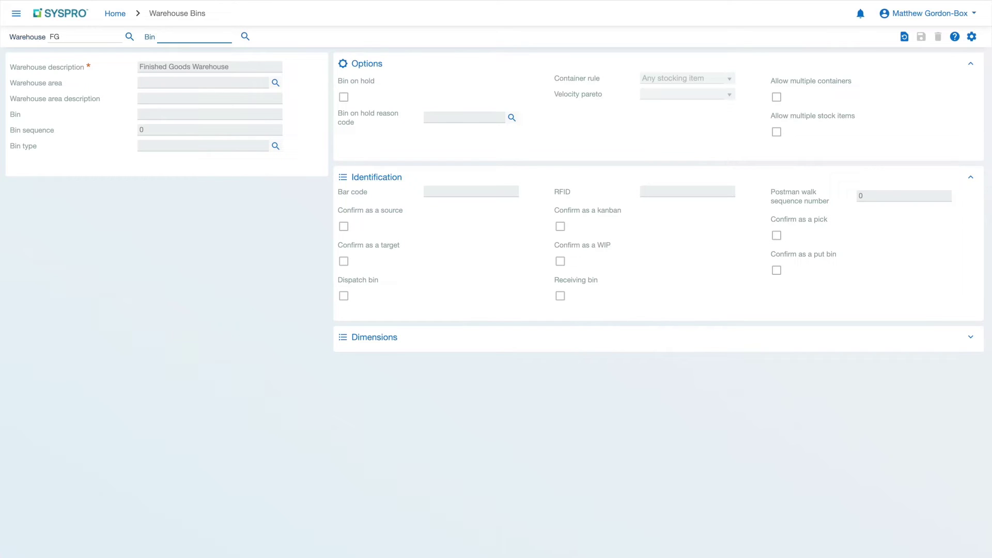
text(FG-MAR-01)
key(Tab)
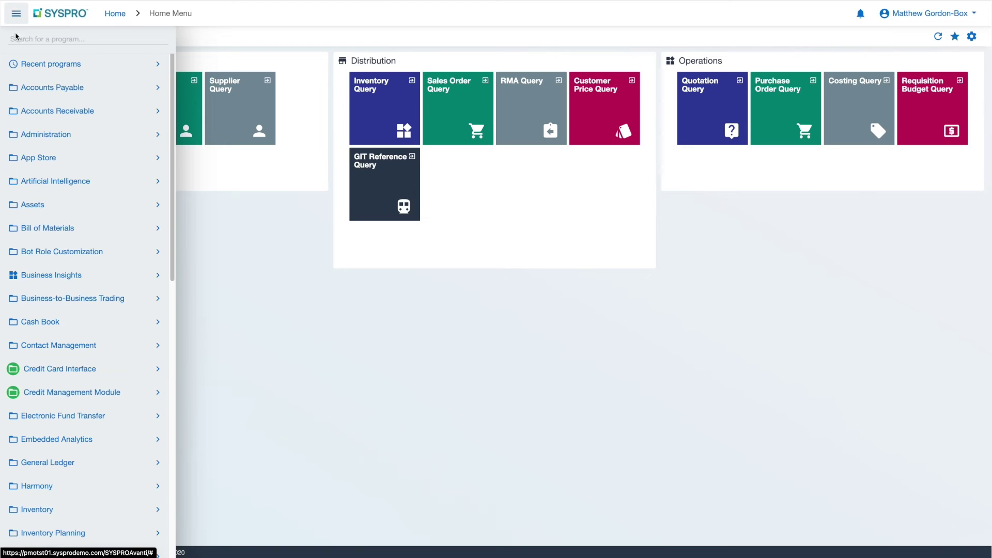
Launch Marshalling from Warehouse Management > Picking > Transaction Processing
scroll(39, 147, down, 8)
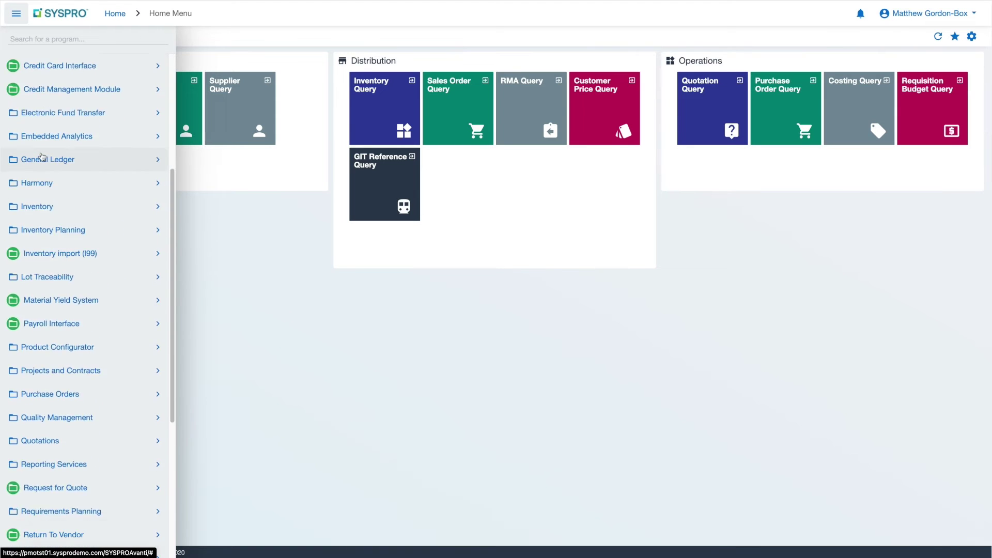
scroll(42, 157, down, 5)
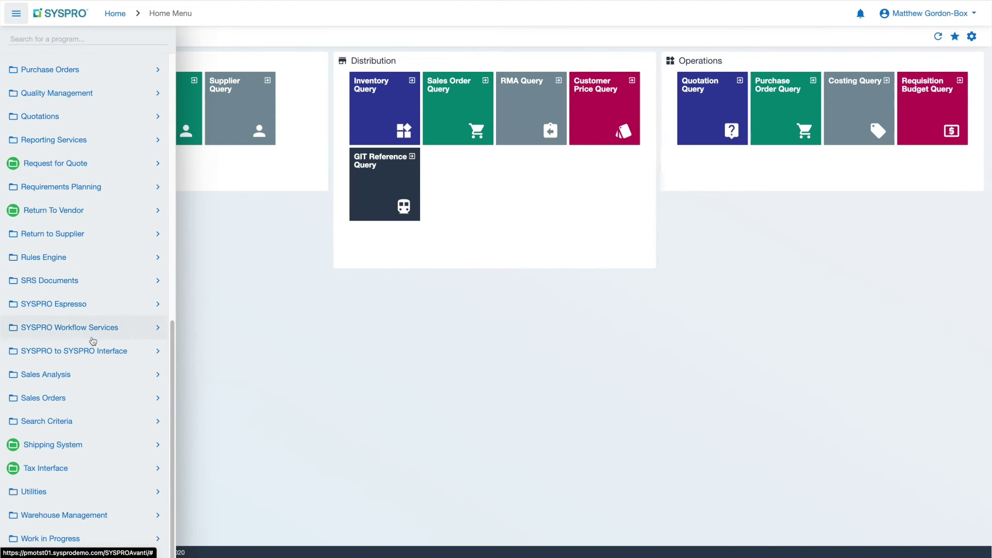
click(96, 515)
scroll(98, 334, down, 4)
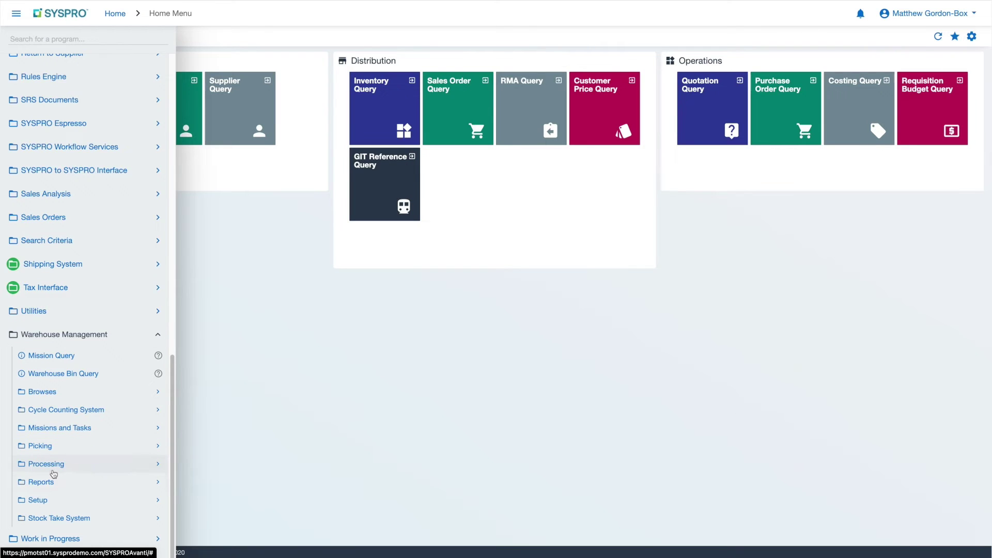
click(49, 448)
scroll(62, 448, down, 2)
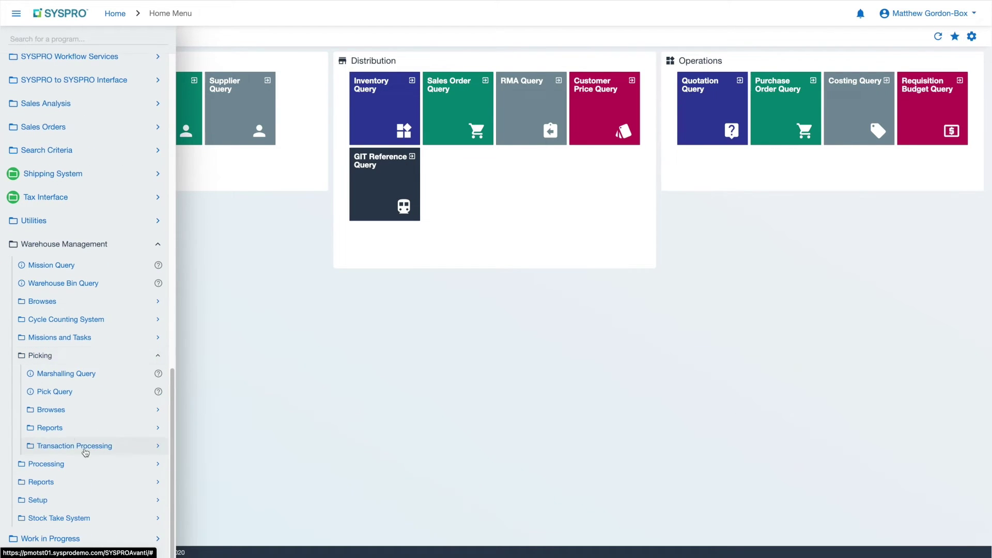
click(86, 449)
scroll(85, 447, down, 1)
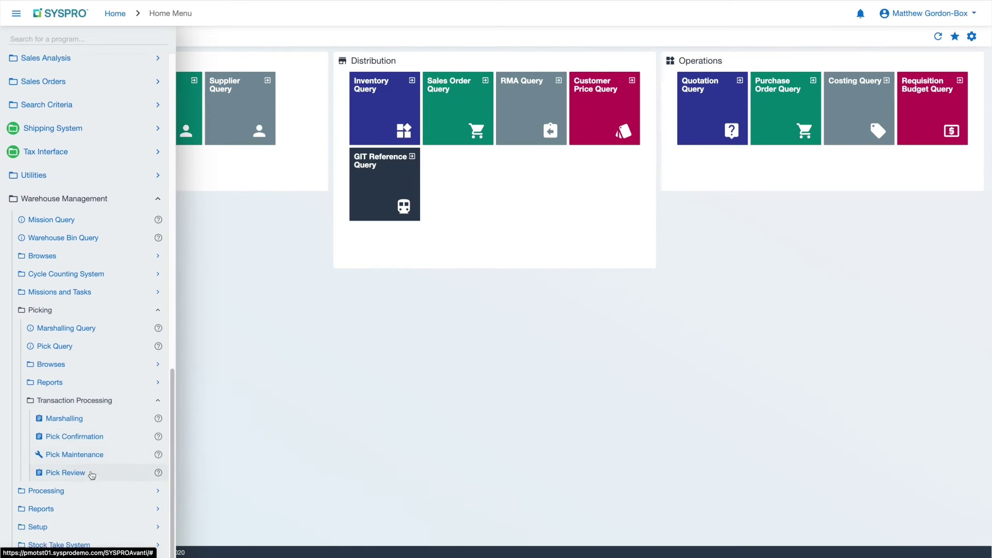
click(64, 417)
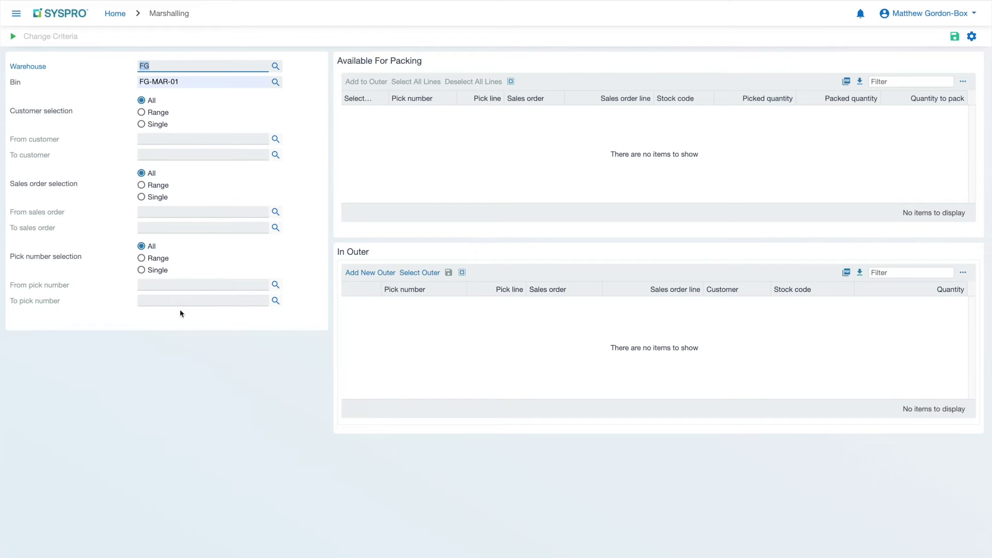
Load sales order 000953's picked lines A100, A110 and B100 (5.000 each) for packing
click(13, 36)
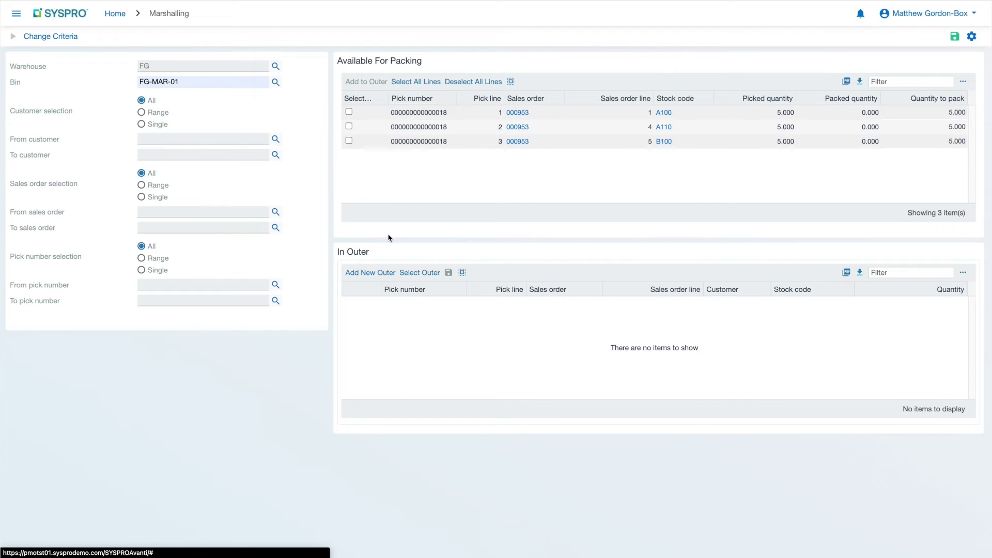
Start a new outer holding all 5 of A100 and 2 units of B100
click(373, 273)
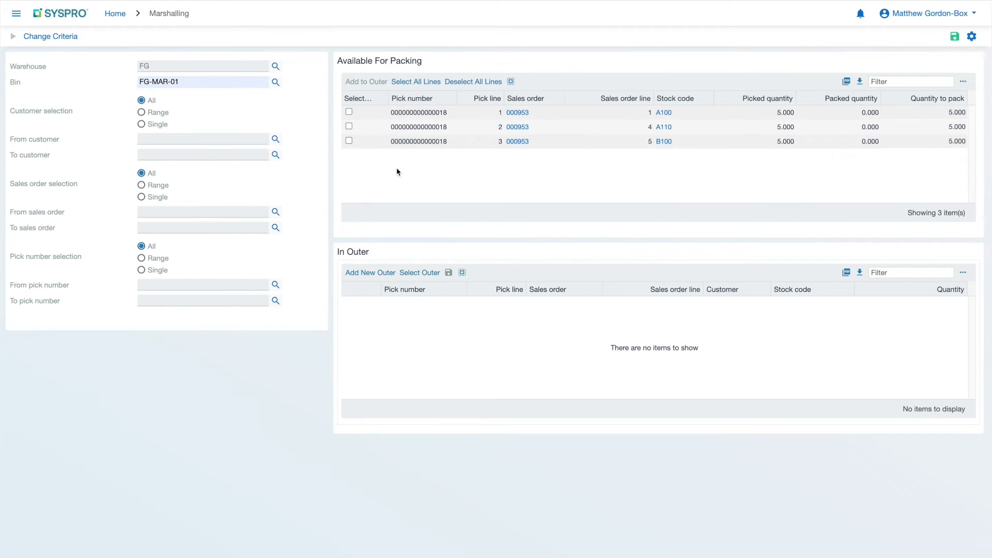
click(349, 112)
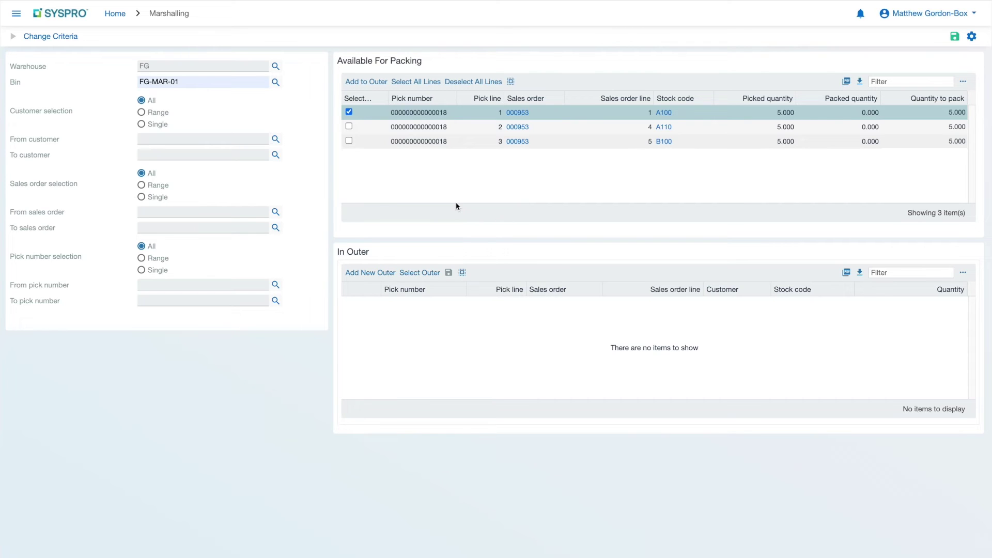
click(373, 83)
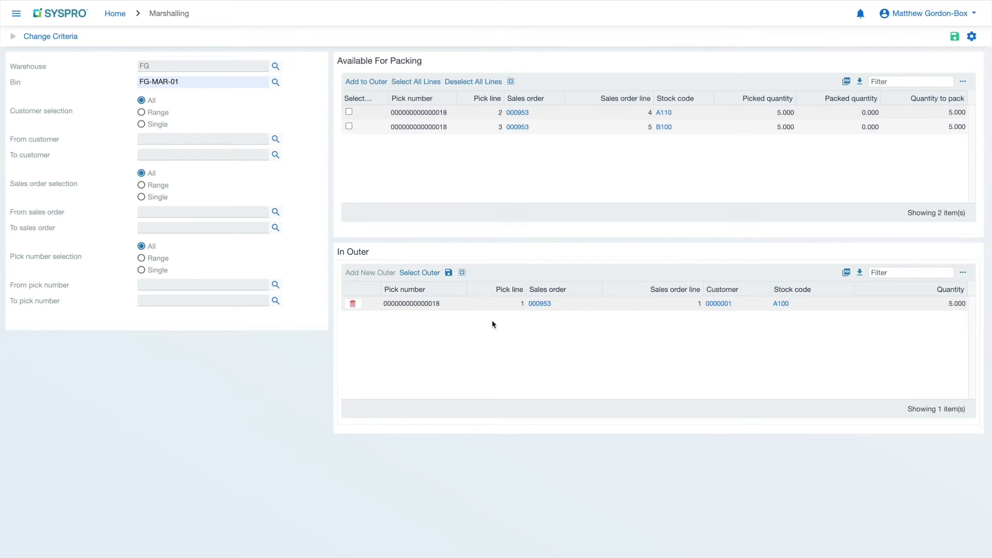
click(933, 127)
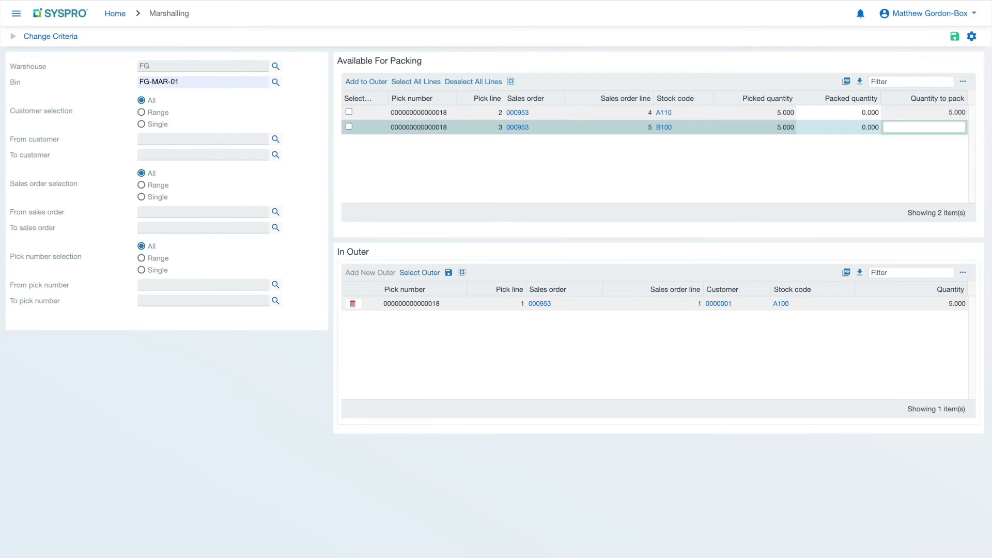
click(799, 158)
click(349, 126)
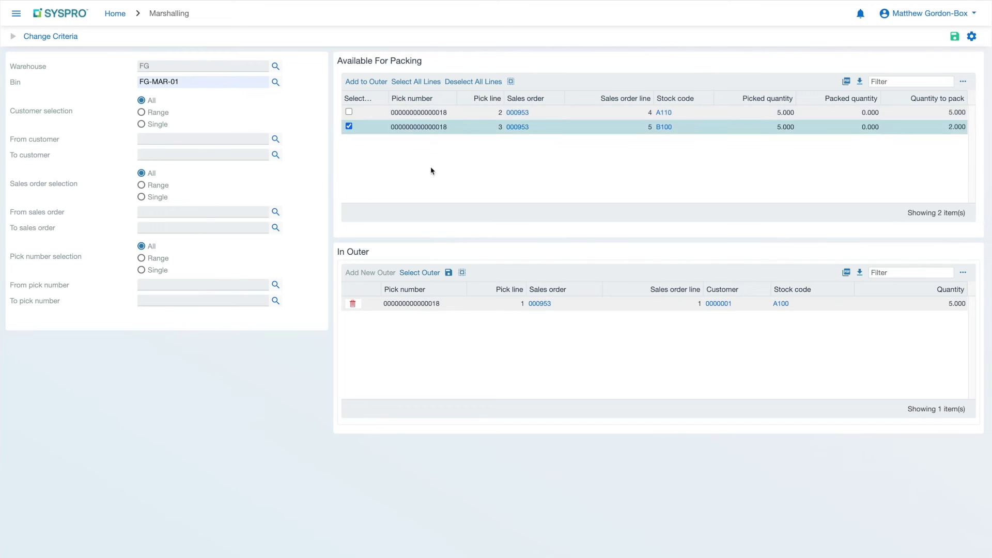
click(374, 84)
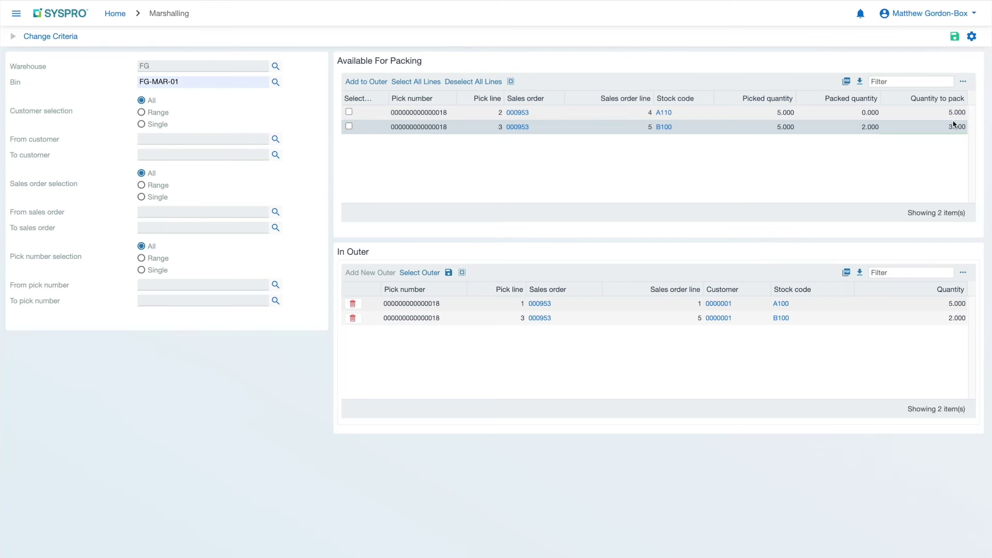
Save outer one, then pack A110 (5) and B100 (3) into a second outer and save it
click(449, 273)
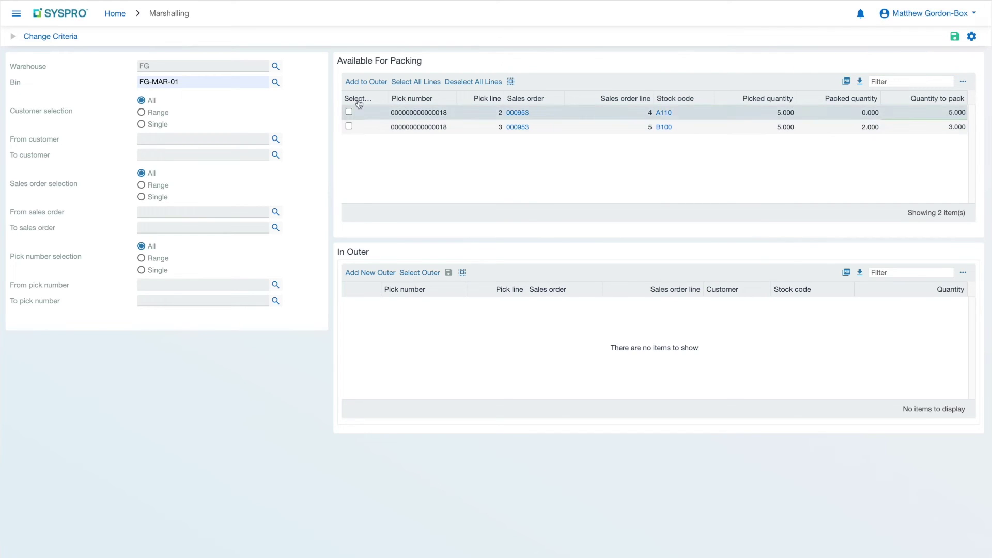
click(368, 273)
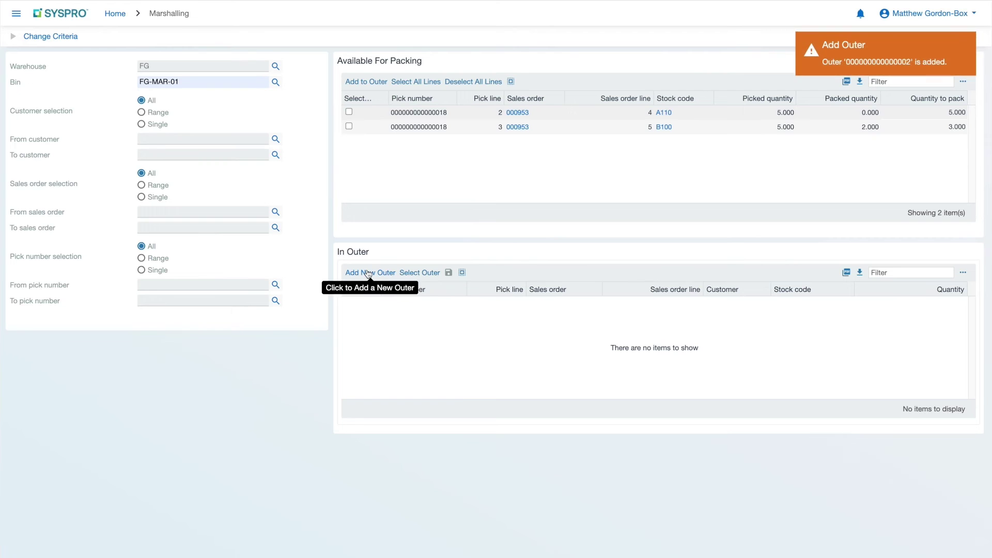
click(349, 111)
click(349, 126)
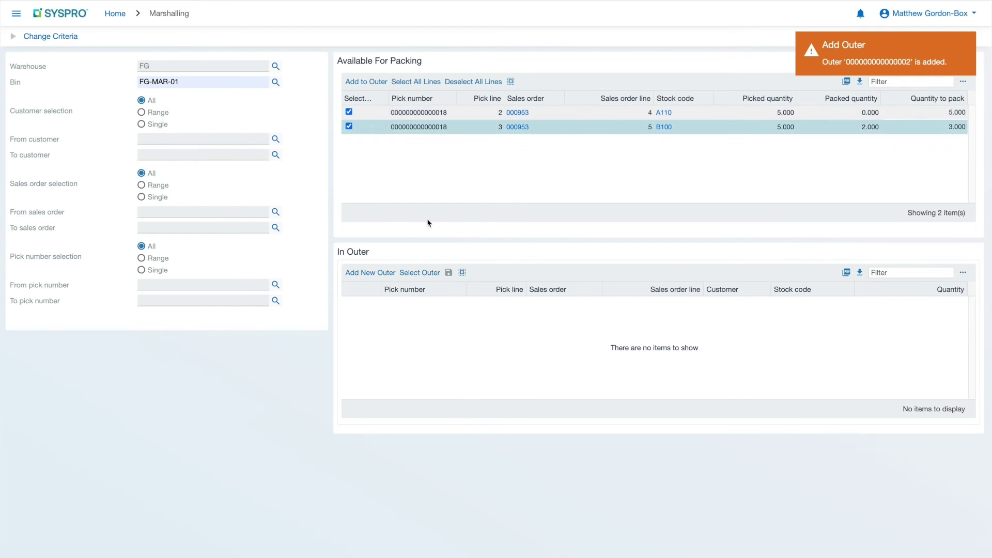
click(371, 82)
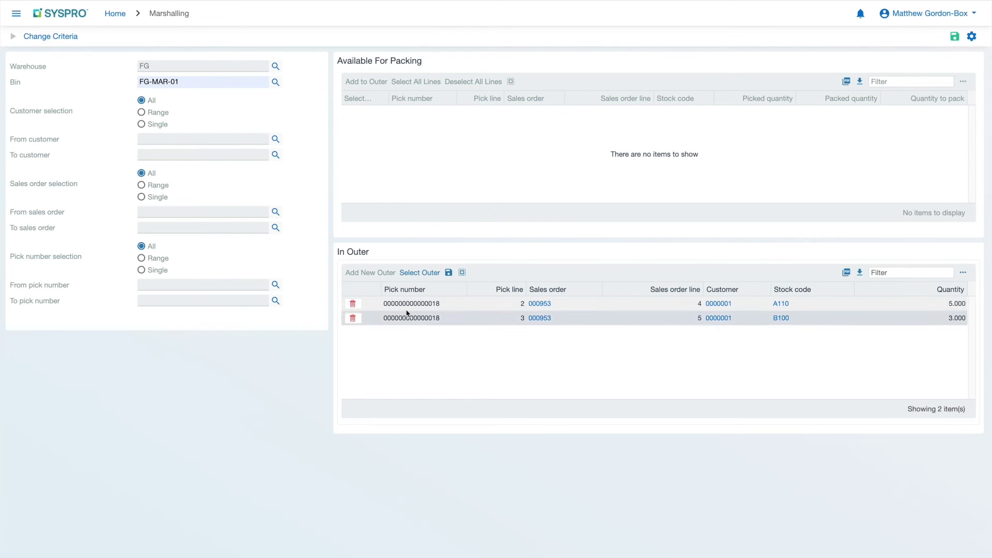
click(449, 272)
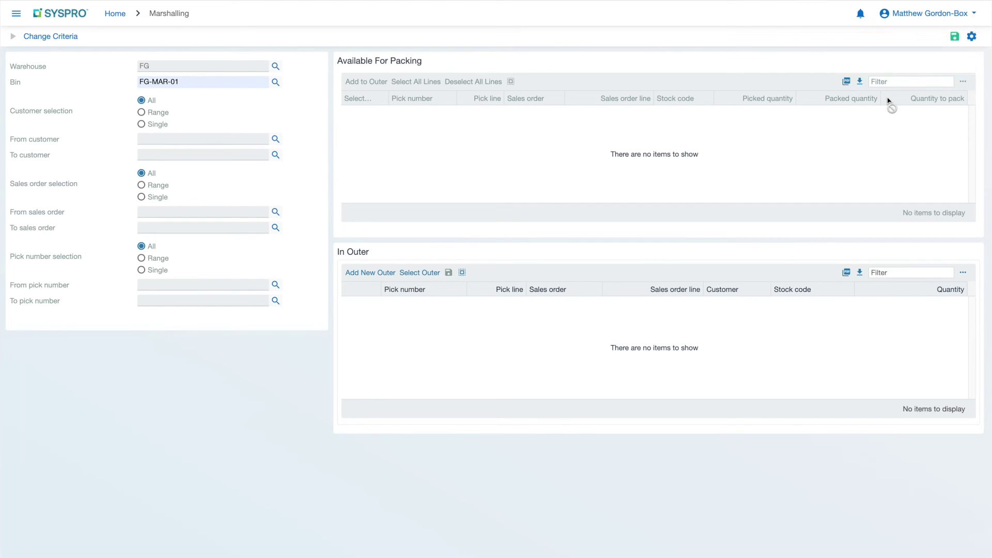
Select both packed outers in Dispatch Packed Outers and dispatch them
click(955, 37)
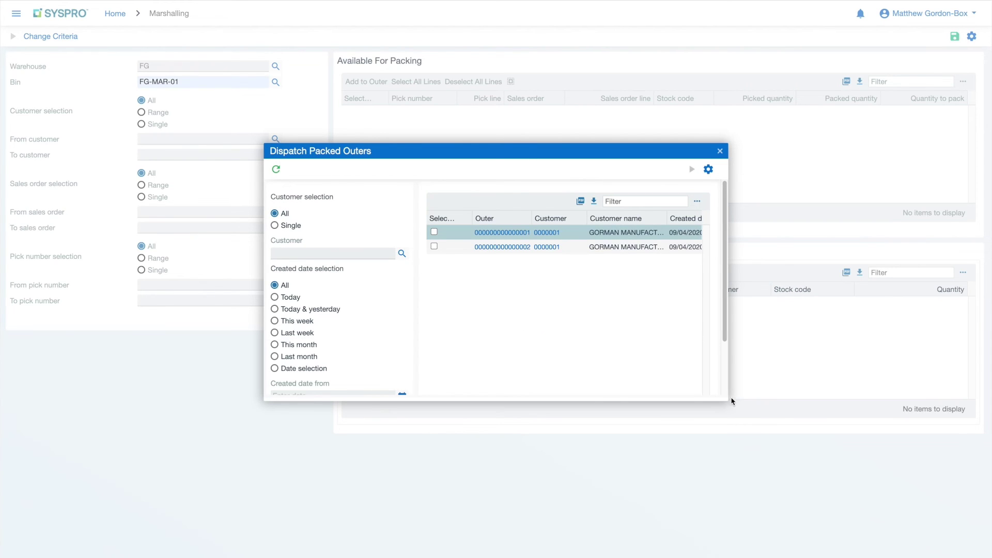
drag(728, 401, 906, 458)
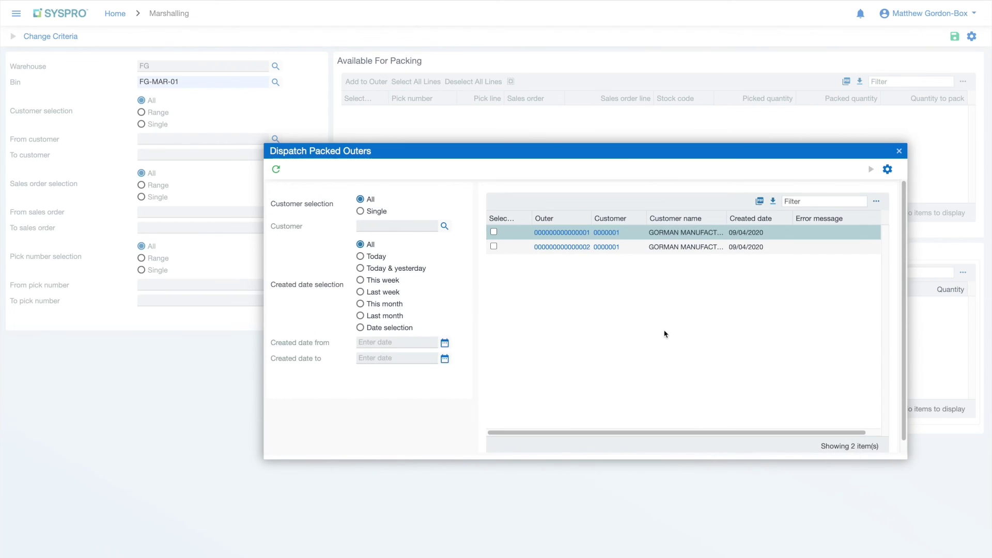
drag(532, 217, 555, 217)
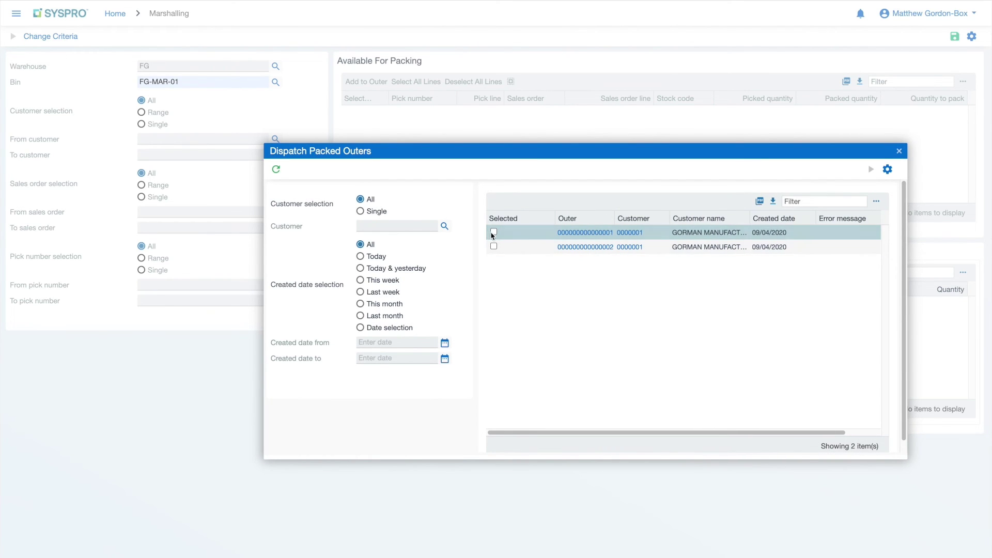
click(495, 233)
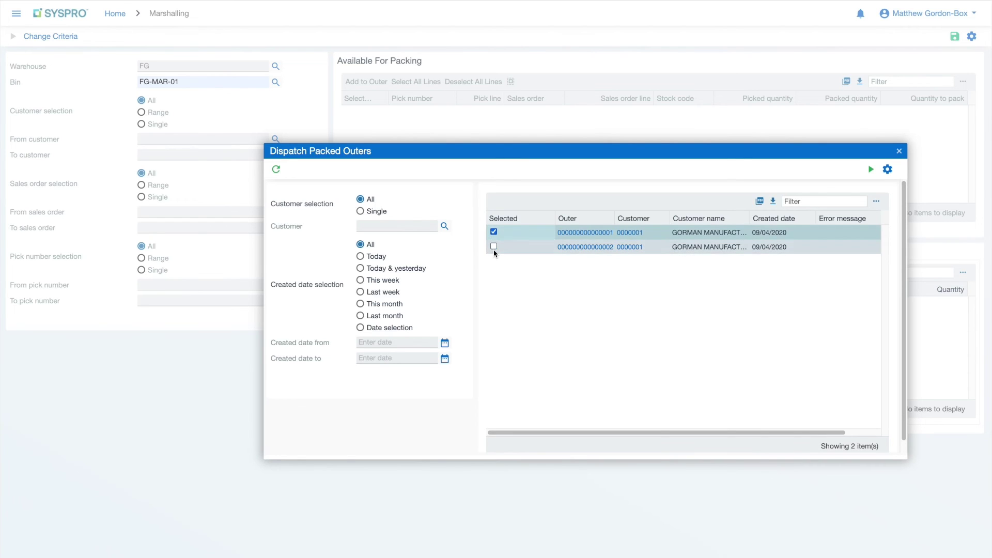
click(494, 246)
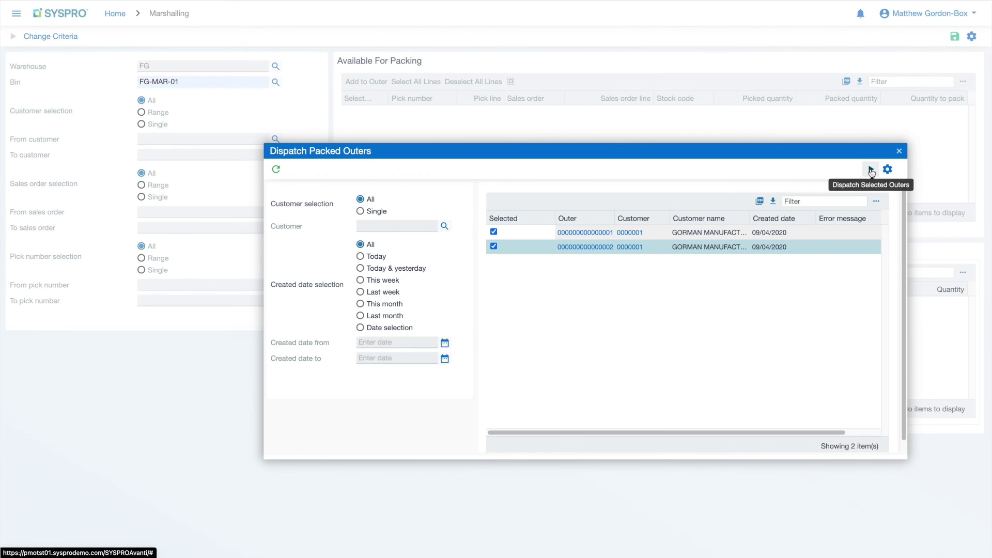
click(871, 170)
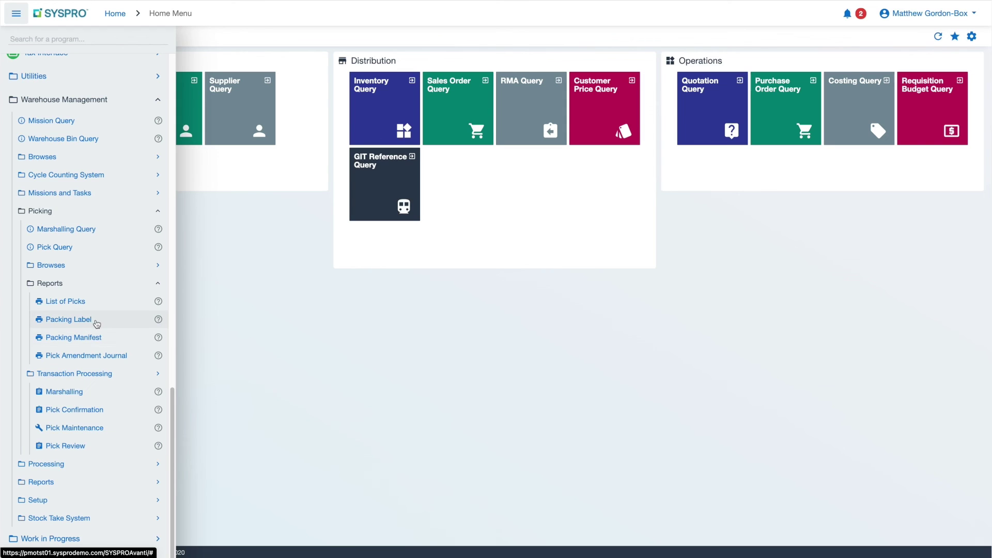
Open the Packing Label report, set outer number to Single, and browse the available outers
click(92, 320)
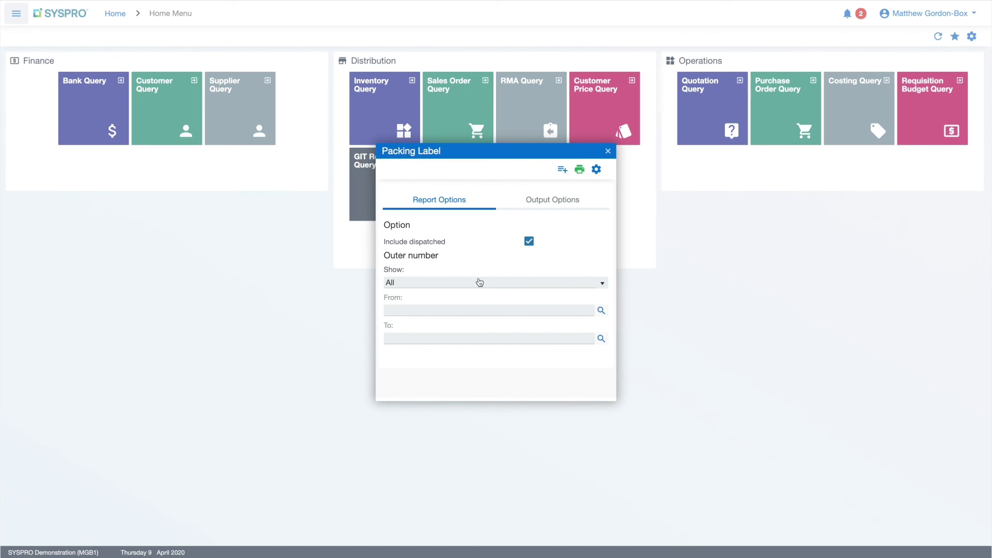
click(603, 284)
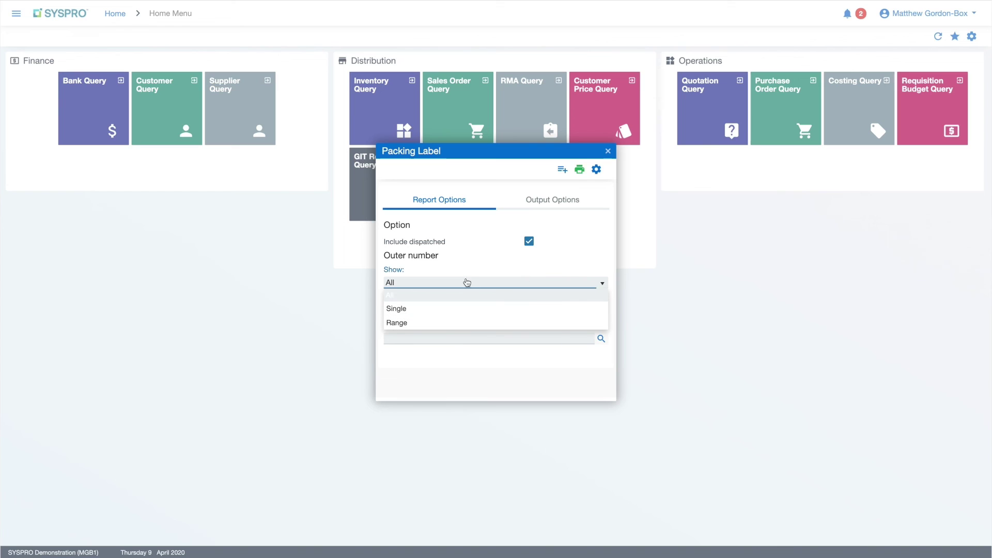
click(441, 261)
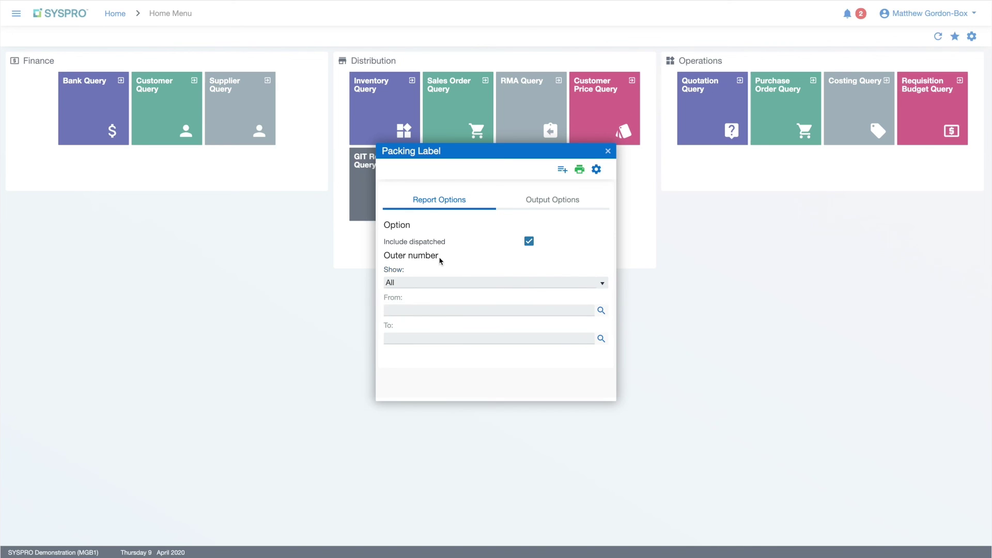
click(529, 287)
click(442, 308)
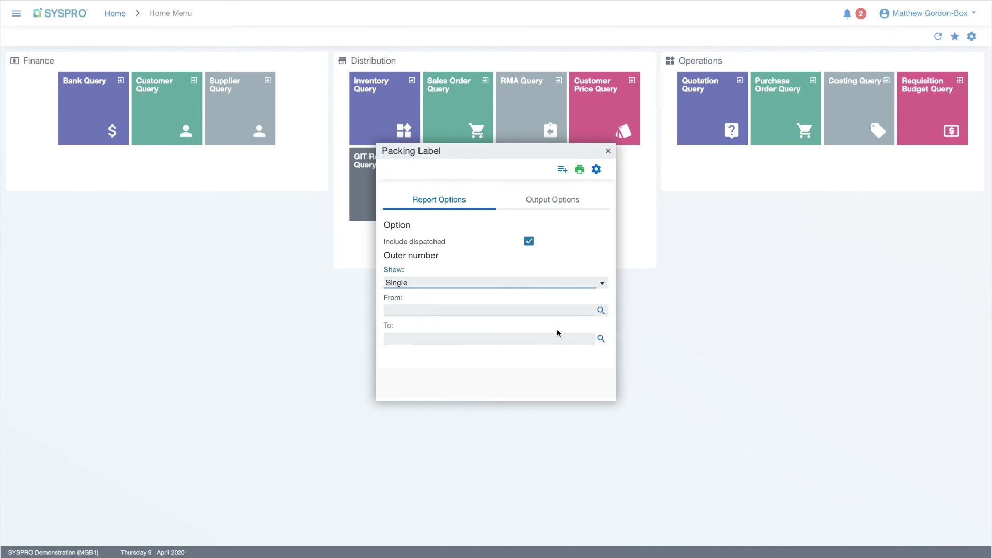
click(601, 311)
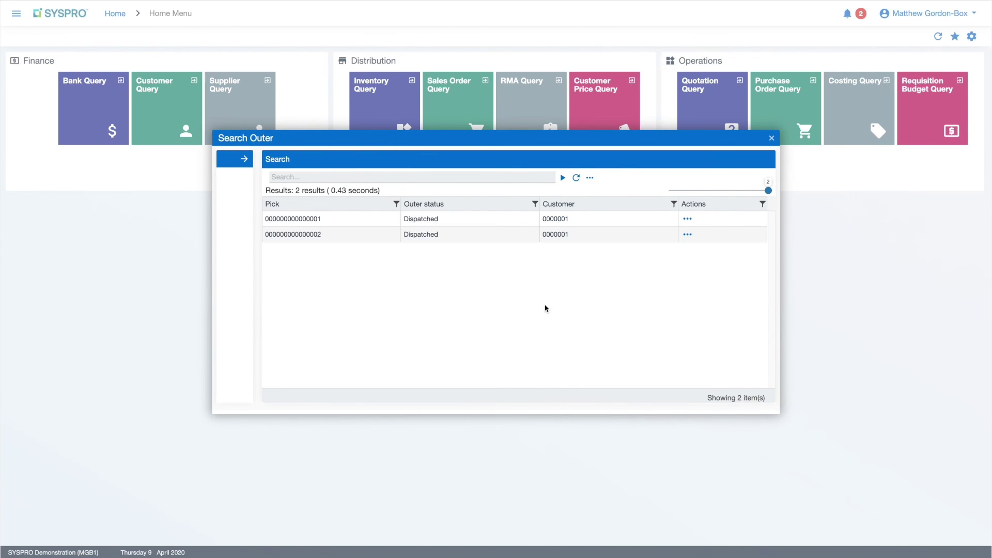
click(772, 138)
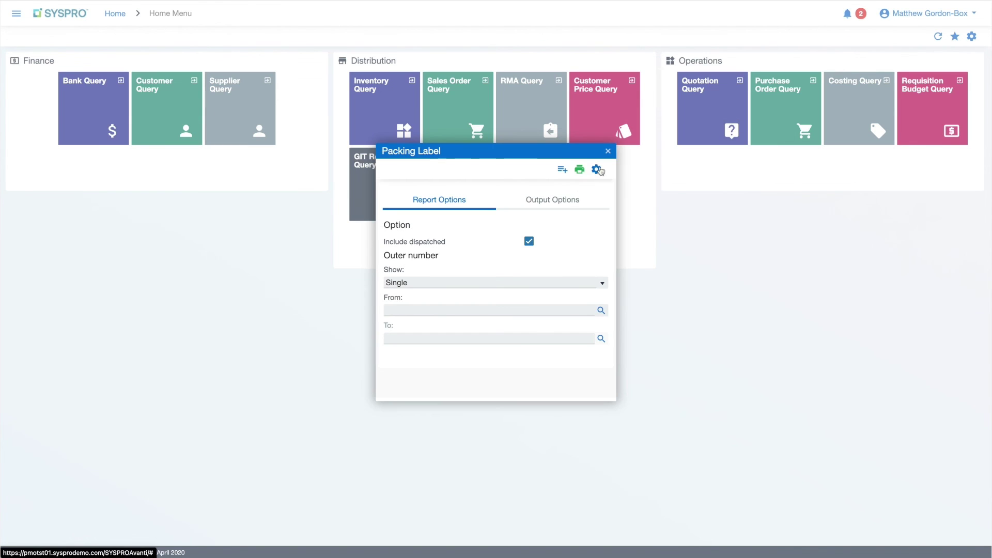
Close the Packing Label report and launch the Packing Manifest report from the program list
click(608, 151)
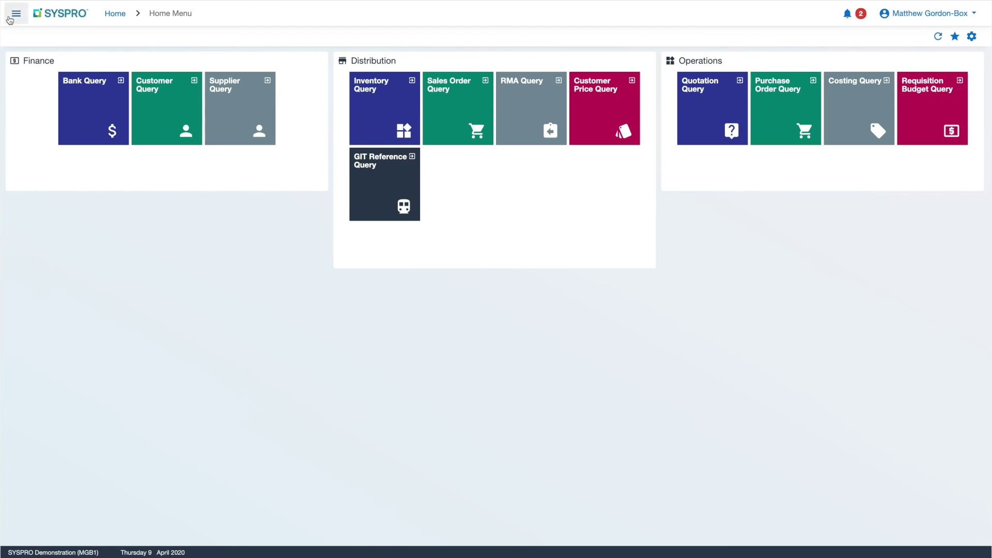
click(16, 13)
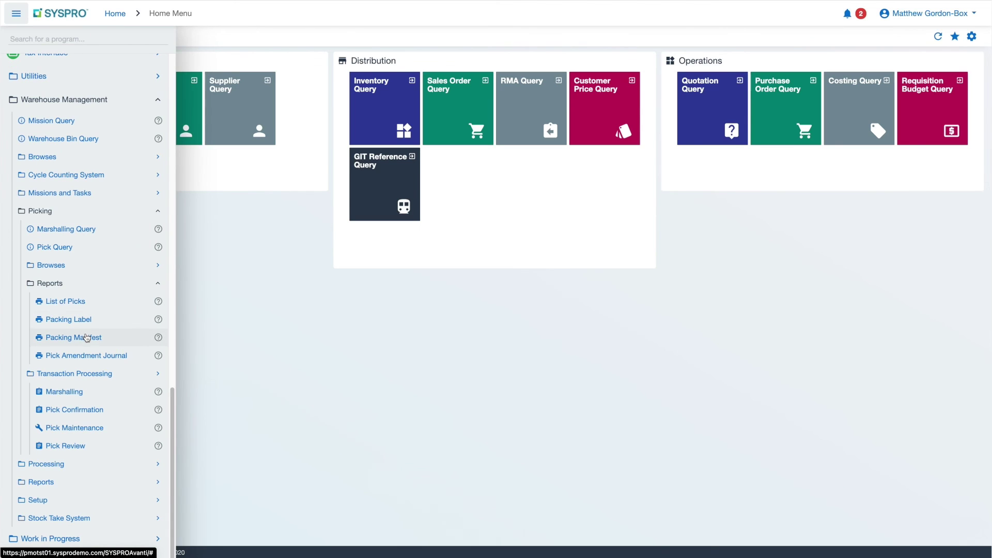
click(74, 338)
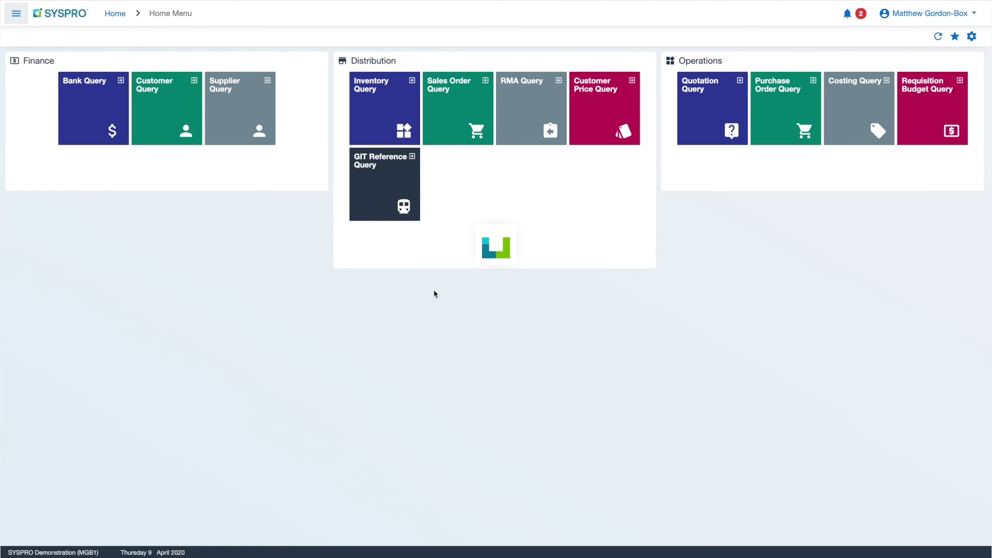